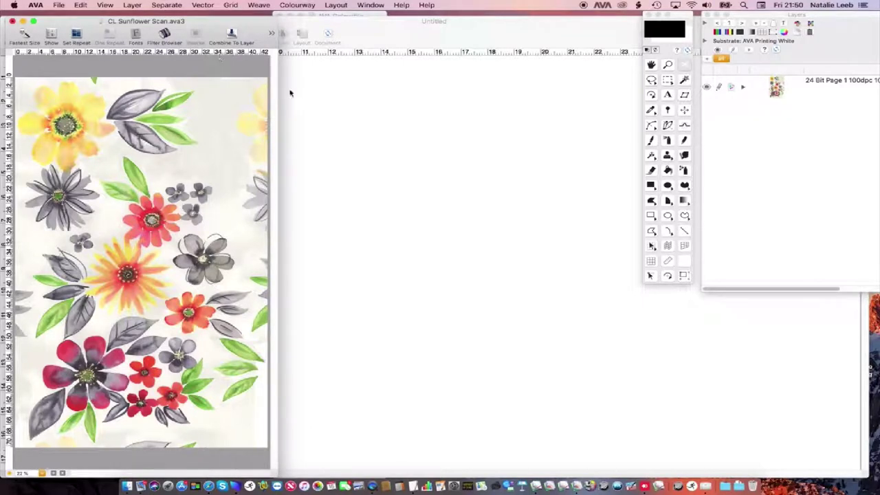
# Draw a crop box around one full repeat of the floral scan and adjust its side, upper and lower edges
pyautogui.moveTo(216, 22); pyautogui.dragTo(213, 21)
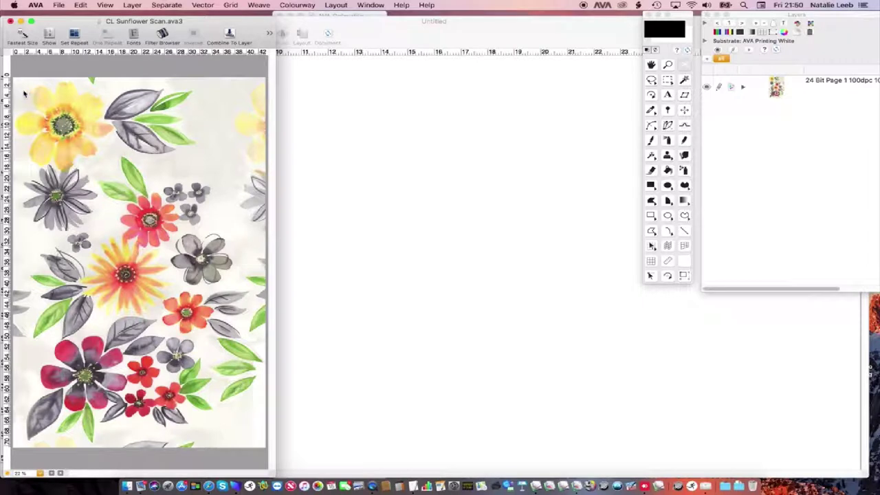
pyautogui.moveTo(21, 89); pyautogui.dragTo(253, 429)
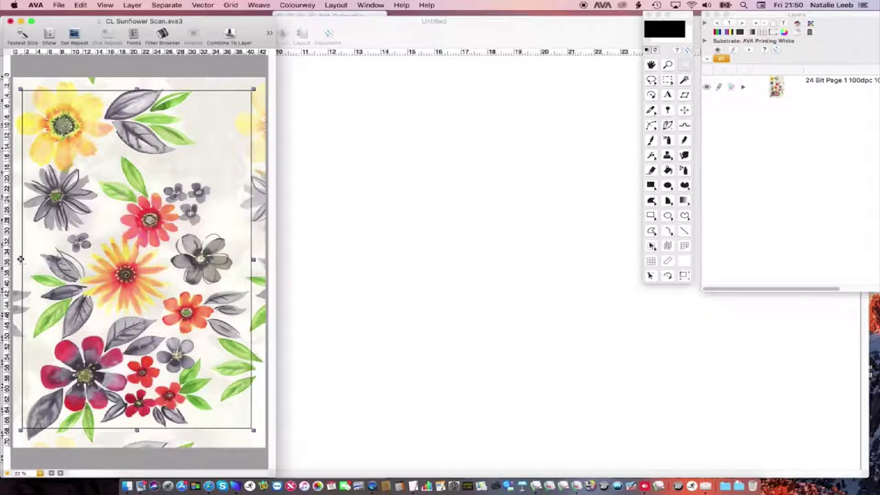
pyautogui.moveTo(20, 259); pyautogui.dragTo(29, 258)
pyautogui.moveTo(139, 89); pyautogui.dragTo(141, 88)
pyautogui.moveTo(141, 430); pyautogui.dragTo(141, 436)
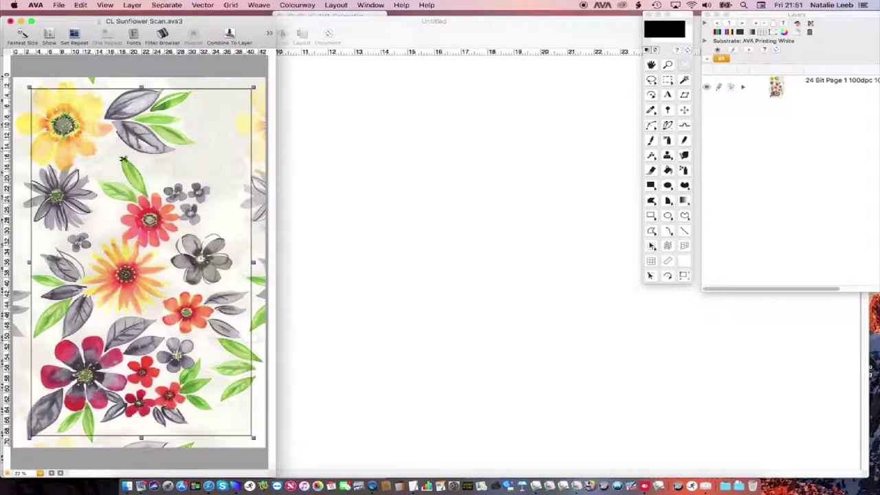
pyautogui.moveTo(141, 437); pyautogui.dragTo(141, 442)
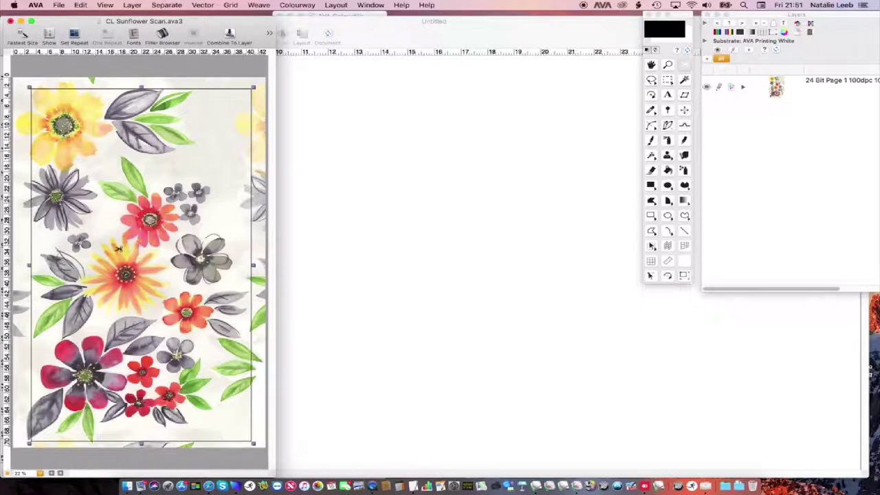
# Copy the cropped repeat into a new document, place it beside the scan and fit the artwork to its window
pyautogui.rightClick(112, 231)
pyautogui.click(161, 278)
pyautogui.moveTo(240, 21); pyautogui.dragTo(472, 4)
pyautogui.press('super+0')
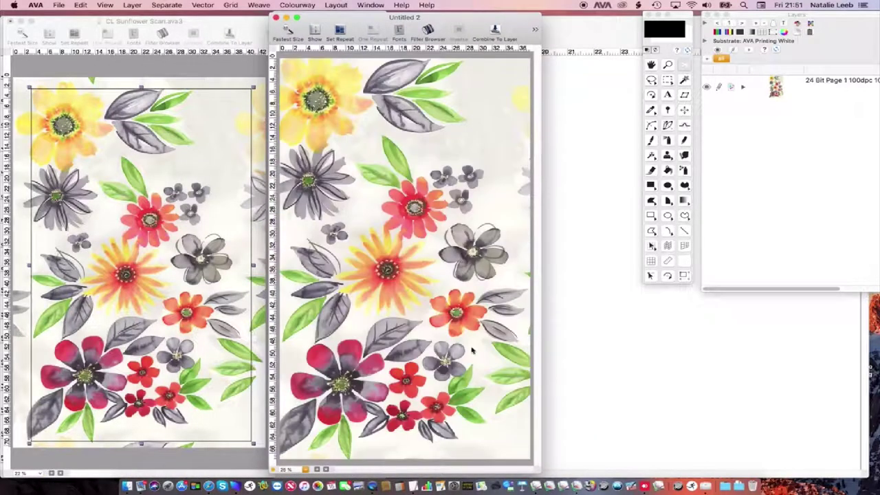
# Widen the new document's window and set its repeat to 2 by 2
pyautogui.moveTo(539, 472); pyautogui.dragTo(709, 475)
pyautogui.hscroll(5, 416, 212)
pyautogui.press('super+r')
pyautogui.write('2')
pyautogui.press('Tab')
pyautogui.write('2')
pyautogui.press('Return')
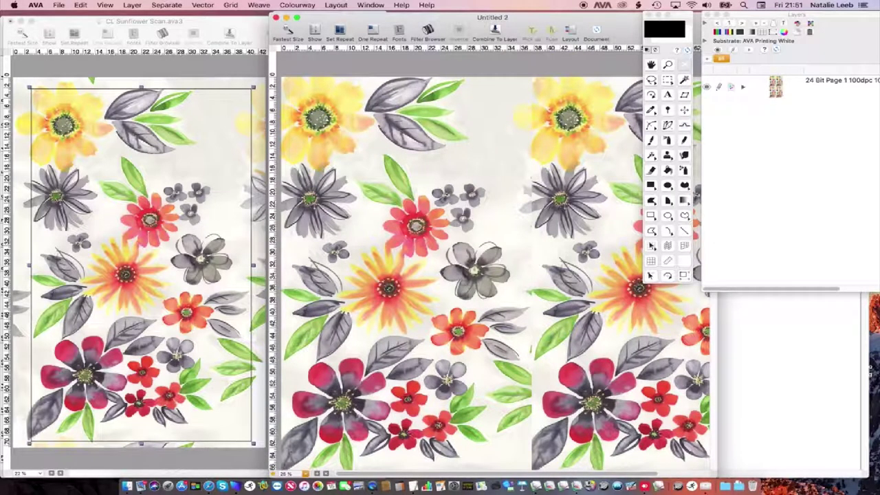
# Zoom out the sunflower scan, shrink its window and place the repeated pattern document next to it
pyautogui.click(171, 141)
pyautogui.press('super+minus')
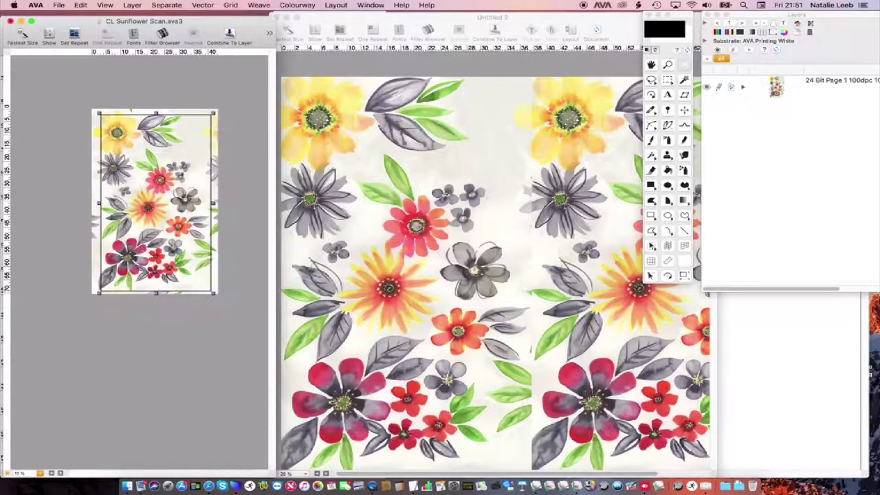
pyautogui.moveTo(275, 477); pyautogui.dragTo(242, 286)
pyautogui.moveTo(412, 18); pyautogui.dragTo(338, 17)
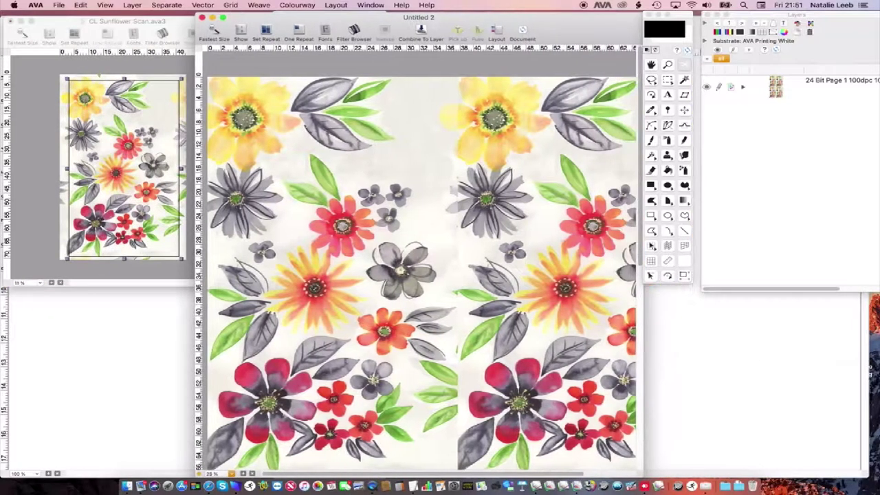
# Set up the Carbon Copy tool with the crop box of CL Sunflower Scan.ava3 as its source
pyautogui.click(668, 155)
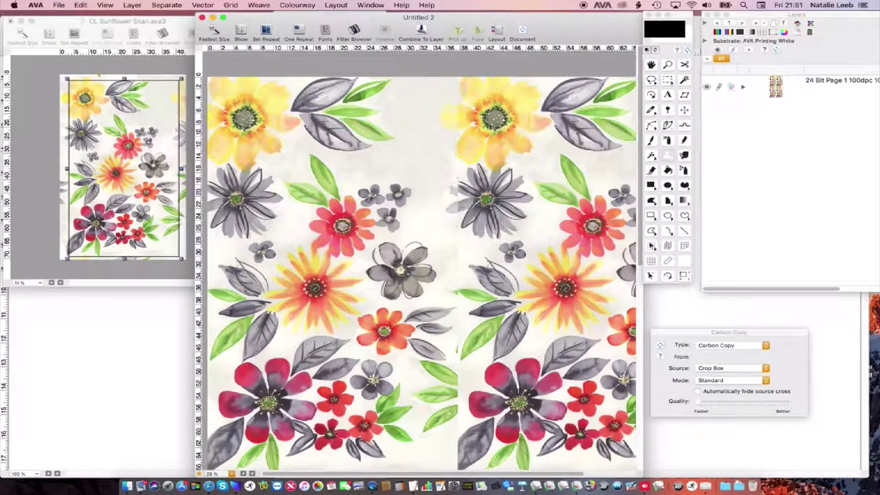
pyautogui.press('super+grave')
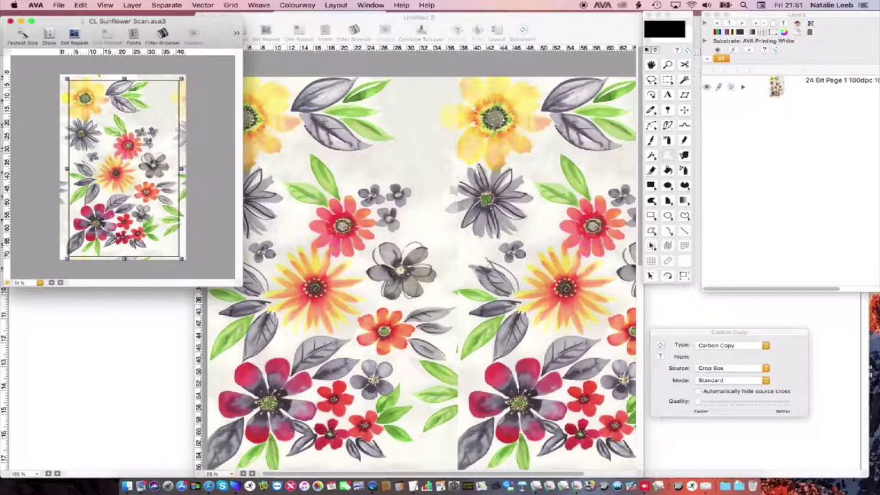
pyautogui.keyDown('alt'); pyautogui.click(154, 114); pyautogui.keyUp('alt')
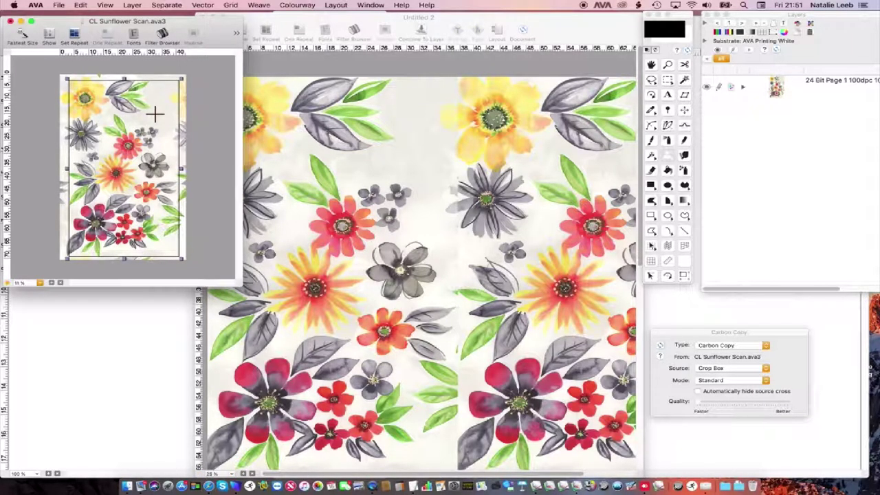
# Carbon-copy the scan over the vertical seam between repeats, restoring the cut grey daisy petals and green leaves
pyautogui.moveTo(418, 17); pyautogui.dragTo(414, 17)
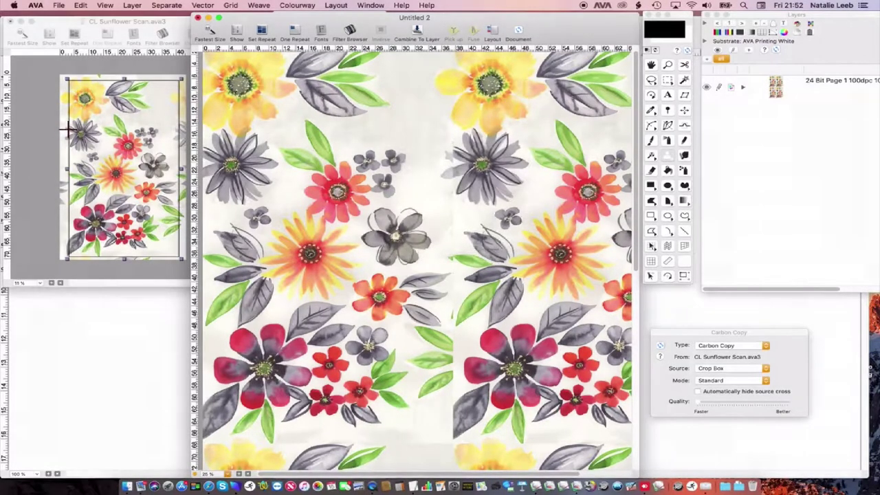
pyautogui.moveTo(453, 156); pyautogui.dragTo(451, 183)
pyautogui.scroll(-3, 453, 214)
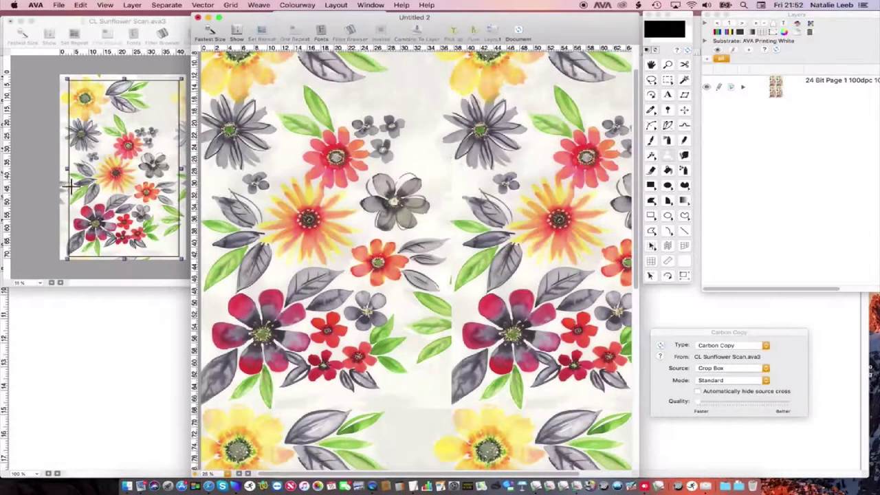
pyautogui.moveTo(451, 253); pyautogui.dragTo(452, 239)
pyautogui.scroll(-4, 452, 253)
pyautogui.moveTo(68, 204); pyautogui.dragTo(70, 221)
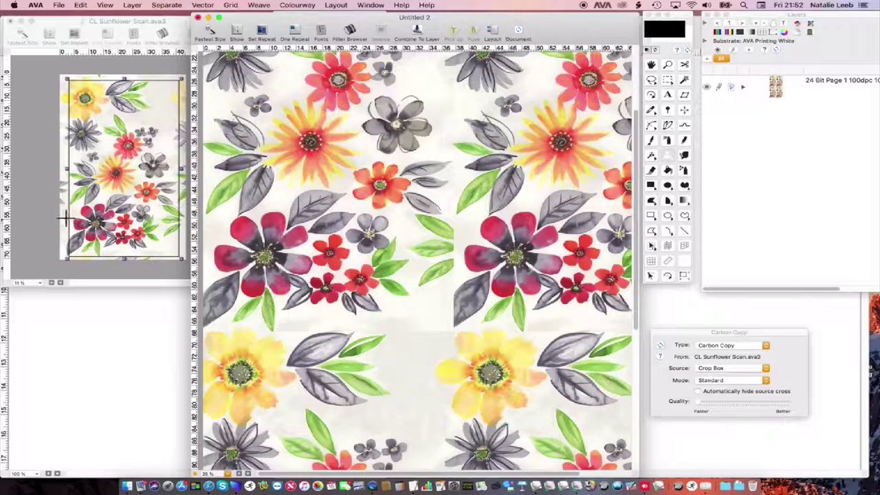
pyautogui.moveTo(180, 210)
pyautogui.mouseDown()
pyautogui.moveTo(190, 212)
pyautogui.moveTo(187, 230)
pyautogui.mouseUp()
pyautogui.scroll(-3, 462, 270)
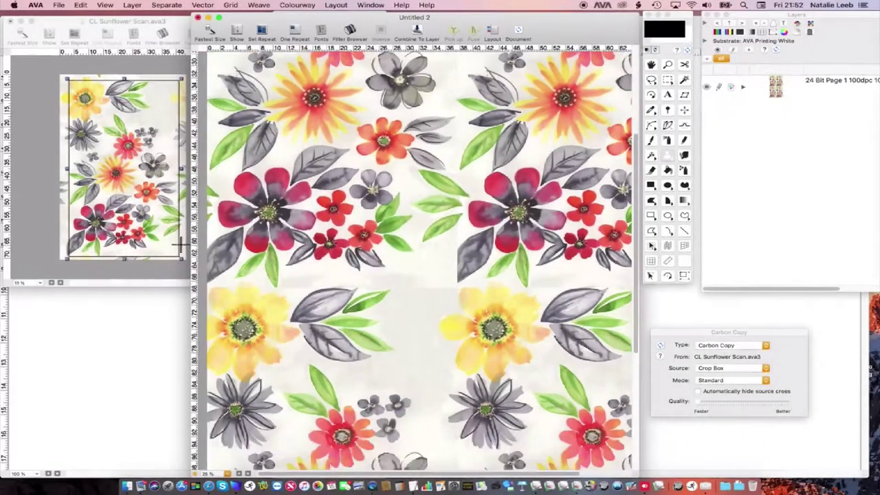
# Carbon-copy the scan over the seam below the large grey leaf and along the horizontal join between repeats
pyautogui.moveTo(458, 264); pyautogui.dragTo(456, 280)
pyautogui.moveTo(66, 253); pyautogui.dragTo(64, 254)
pyautogui.hscroll(-5, 421, 265)
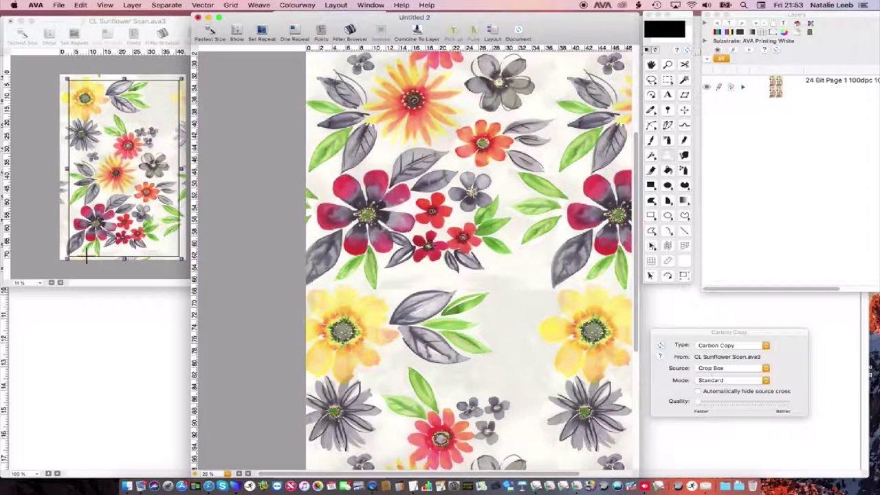
pyautogui.moveTo(375, 288); pyautogui.dragTo(375, 290)
# Close the sunflower scan, then reposition and widen the pattern document's window
pyautogui.click(10, 22)
pyautogui.click(88, 96)
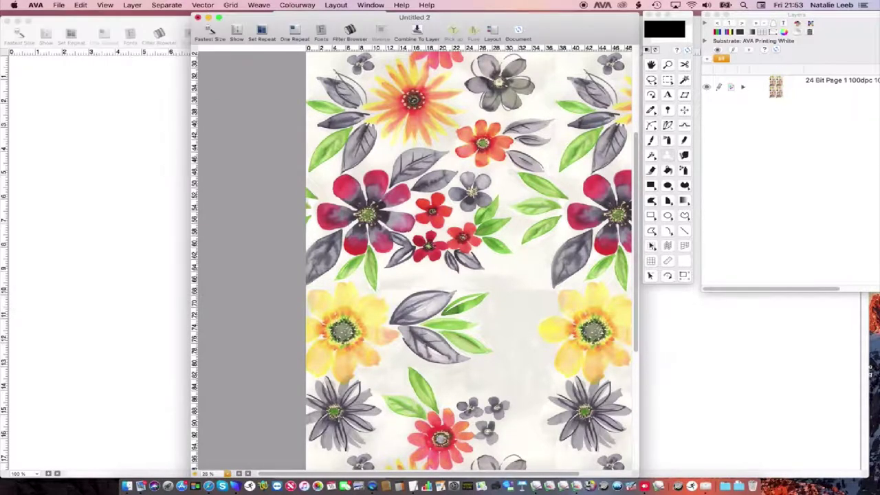
pyautogui.moveTo(330, 17); pyautogui.dragTo(140, 17)
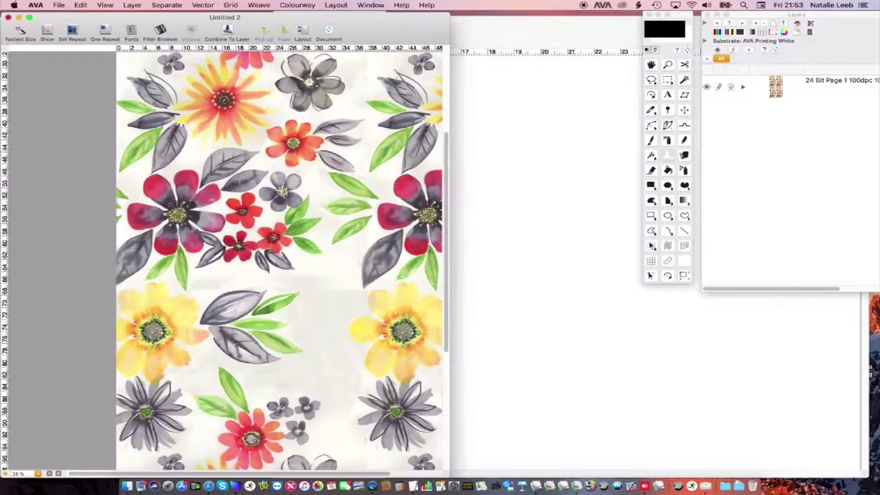
pyautogui.moveTo(450, 275); pyautogui.dragTo(632, 275)
# Lasso the orange flower beside the small grey leaves and copy it to its own layer
pyautogui.click(651, 80)
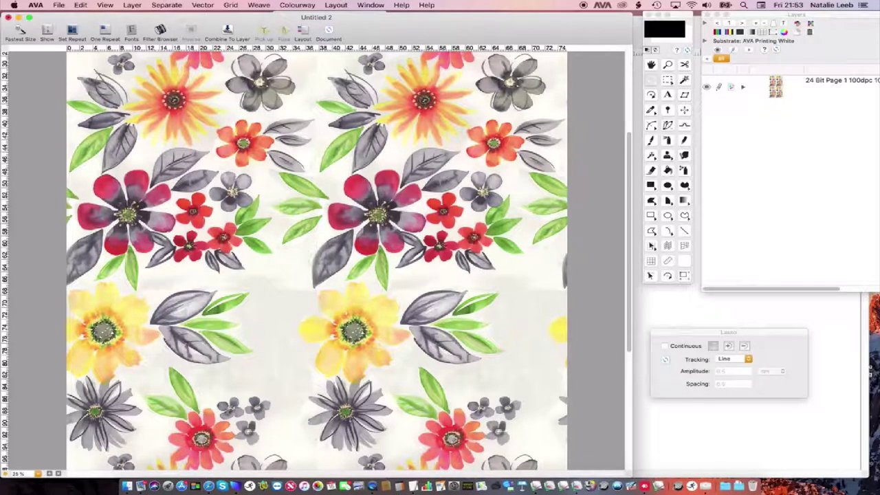
pyautogui.moveTo(232, 114); pyautogui.dragTo(218, 126)
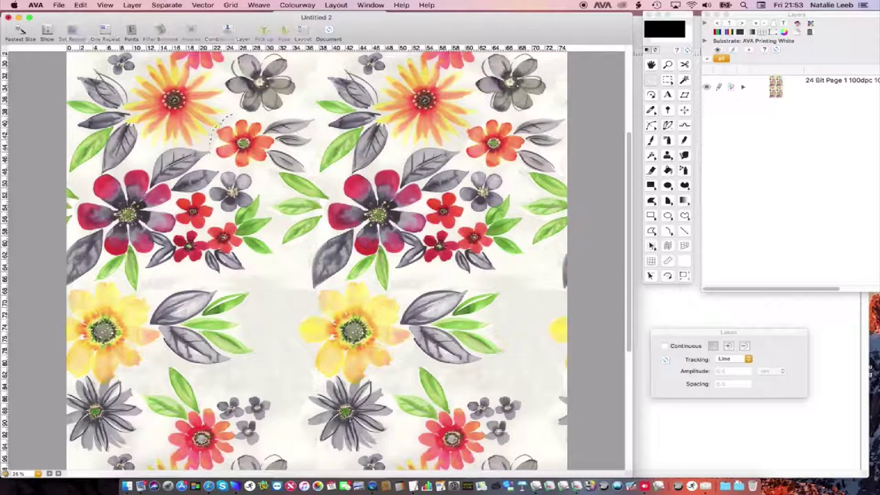
pyautogui.moveTo(237, 171); pyautogui.dragTo(256, 169)
pyautogui.moveTo(276, 139); pyautogui.dragTo(232, 114)
pyautogui.press('super+j')
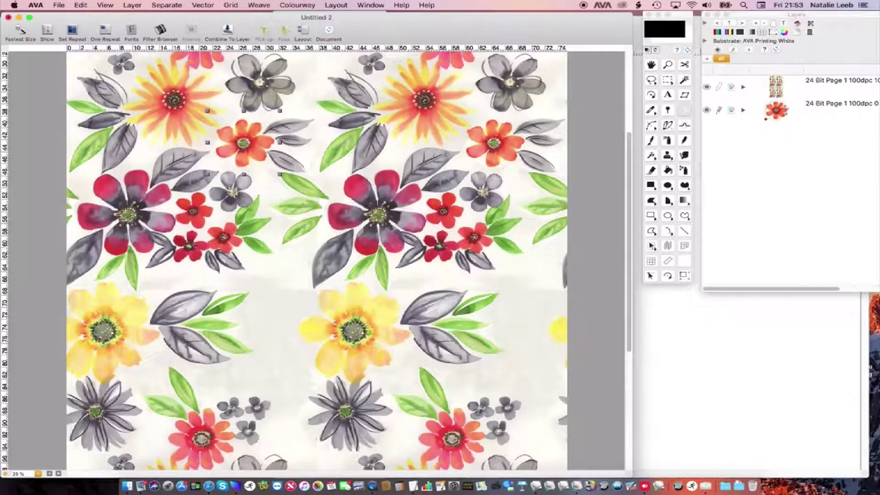
# Move the copied orange flower into the gap above the yellow flower and scale it down slightly
pyautogui.moveTo(245, 143); pyautogui.dragTo(279, 295)
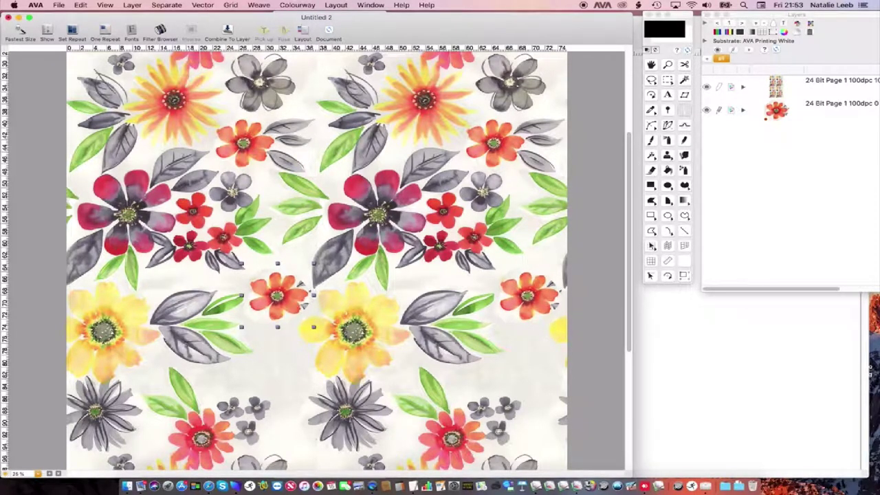
pyautogui.moveTo(314, 327); pyautogui.dragTo(303, 317)
pyautogui.moveTo(272, 292); pyautogui.dragTo(279, 295)
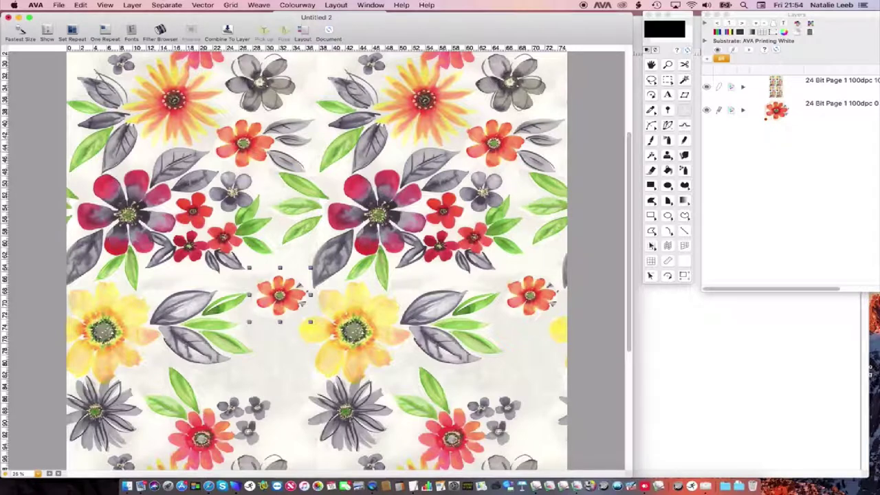
# Flip the orange flower's layer horizontally
pyautogui.click(80, 5)
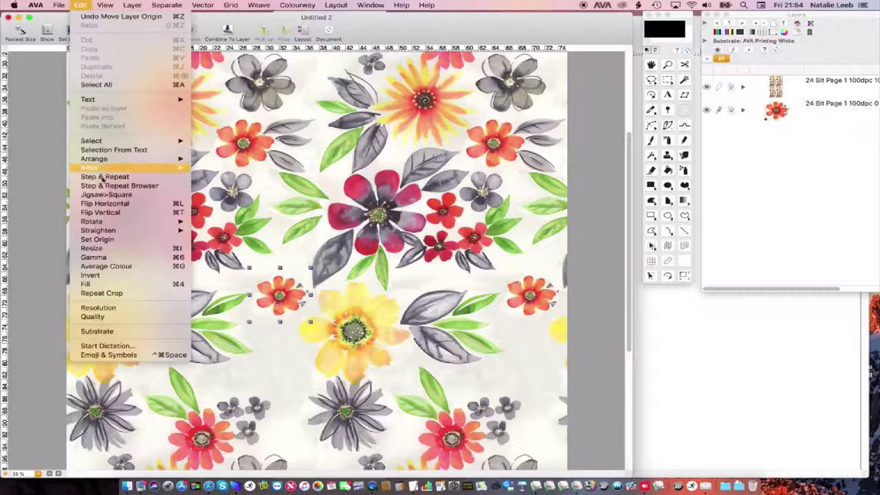
pyautogui.moveTo(110, 222)
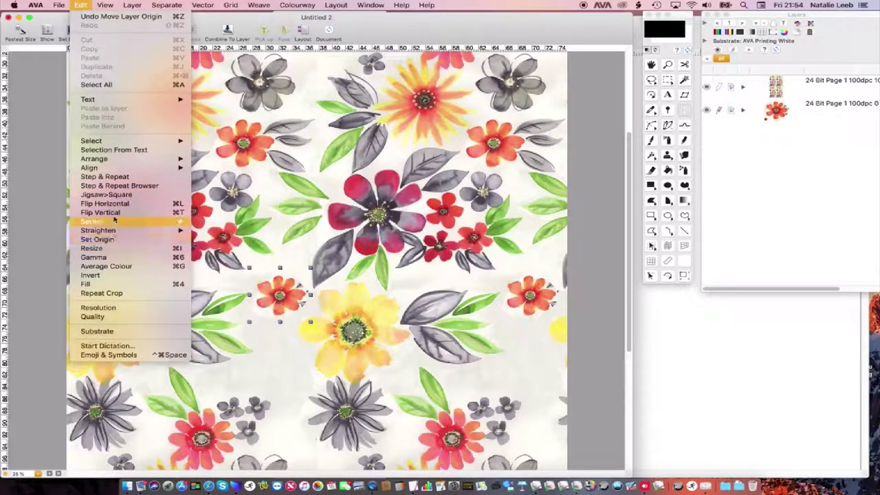
pyautogui.press('alt')
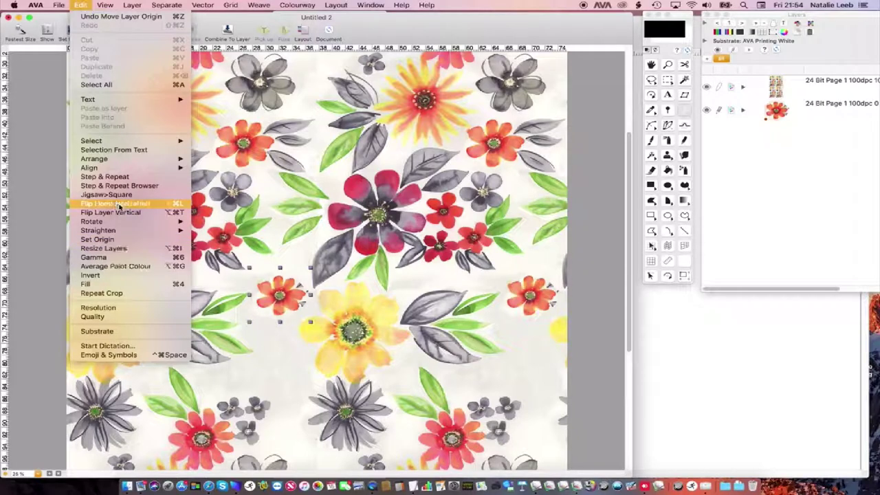
pyautogui.click(167, 204)
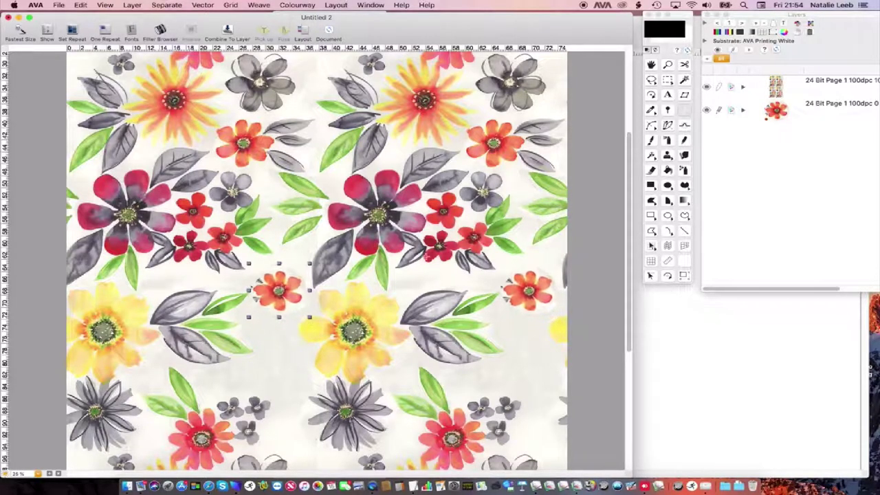
# Erase the leftover leaf fragments beside the copied orange flower on its mask layer, using a smaller eraser
pyautogui.click(742, 110)
pyautogui.click(718, 203)
pyautogui.click(259, 278)
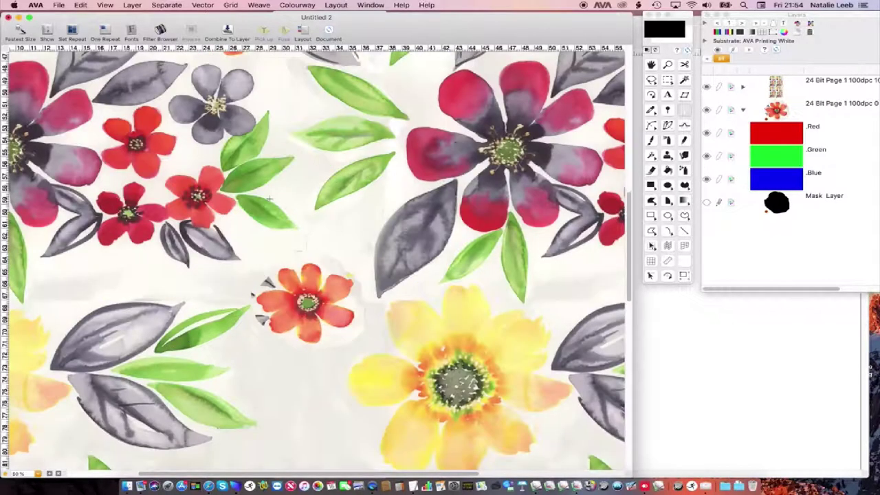
pyautogui.moveTo(263, 278)
pyautogui.mouseDown()
pyautogui.moveTo(276, 219)
pyautogui.moveTo(265, 226)
pyautogui.mouseUp()
pyautogui.press('e')
pyautogui.press('[')
pyautogui.press('[')
pyautogui.press('[')
pyautogui.press('[')
pyautogui.press('[')
pyautogui.moveTo(260, 230)
pyautogui.mouseDown()
pyautogui.moveTo(267, 260)
pyautogui.moveTo(256, 235)
pyautogui.mouseUp()
pyautogui.moveTo(256, 235)
pyautogui.mouseDown()
pyautogui.moveTo(261, 242)
pyautogui.moveTo(316, 235)
pyautogui.moveTo(305, 249)
pyautogui.moveTo(297, 246)
pyautogui.moveTo(311, 241)
pyautogui.mouseUp()
pyautogui.press('b')
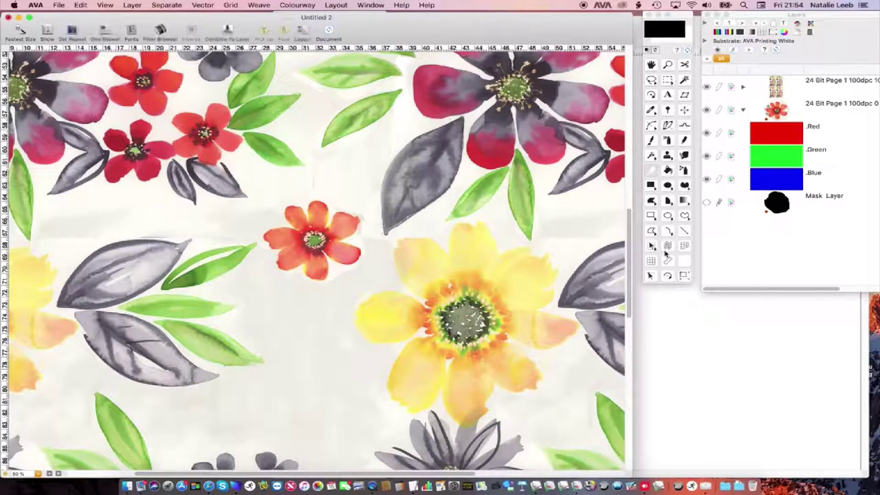
# Combine the orange flower's layer with the pattern layer and reduce the document to one repeat
pyautogui.click(742, 109)
pyautogui.click(720, 110)
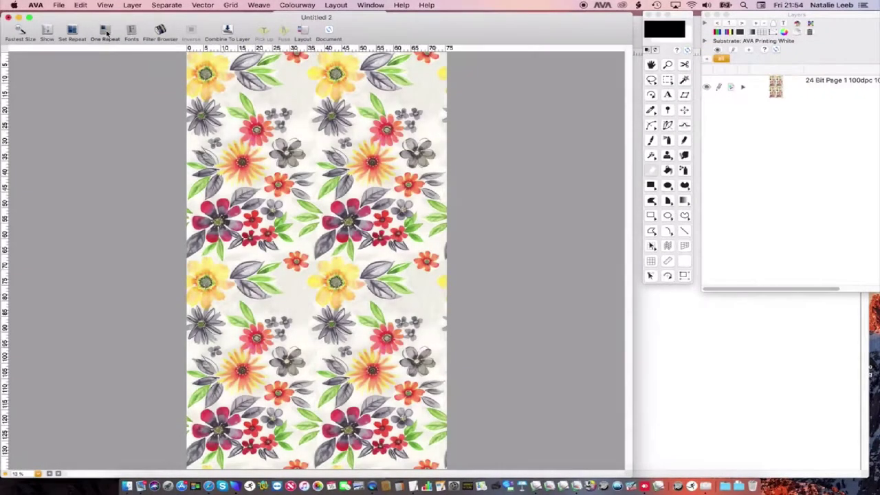
pyautogui.click(105, 32)
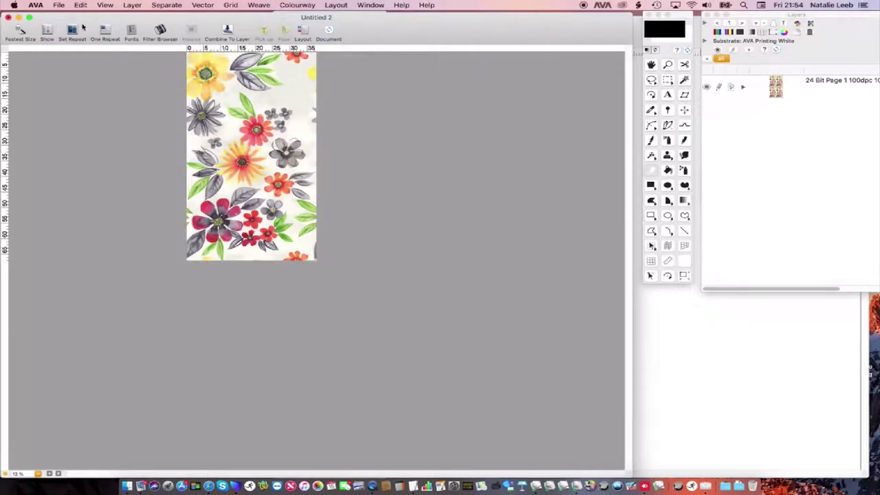
# Turn off separate resolutions and resize the document to a width of 32 cm
pyautogui.press('super+r')
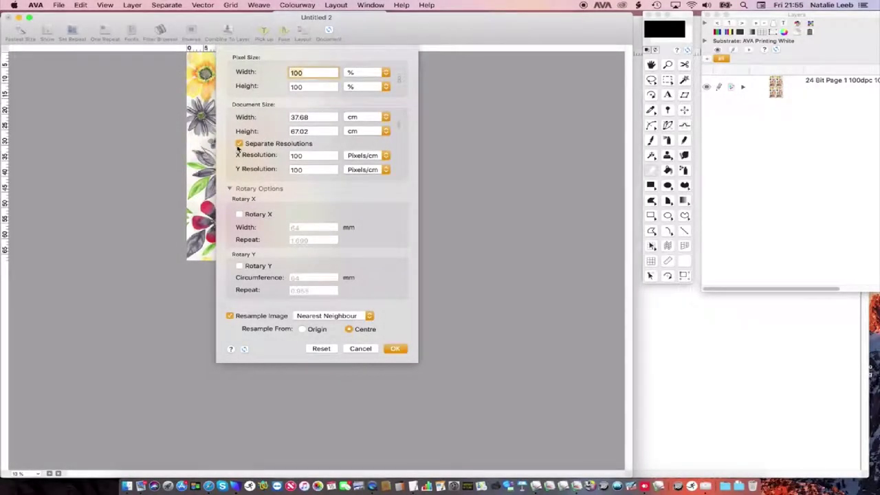
pyautogui.click(239, 143)
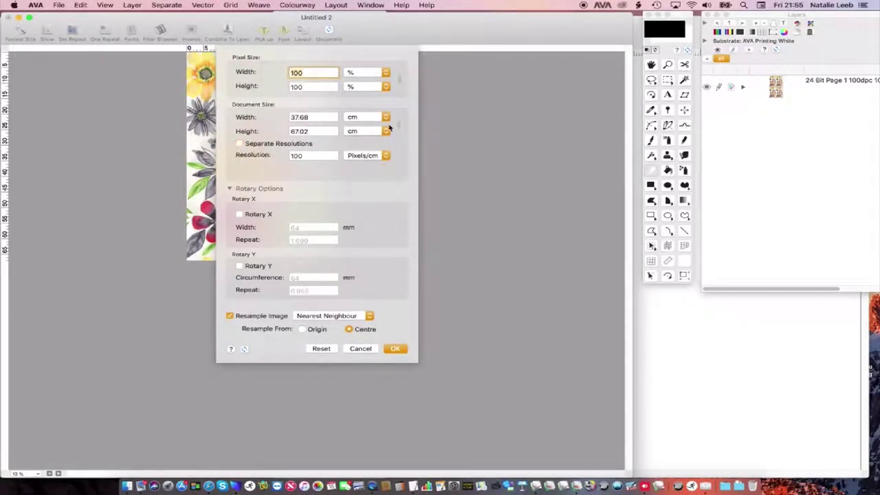
pyautogui.moveTo(310, 117); pyautogui.dragTo(289, 117)
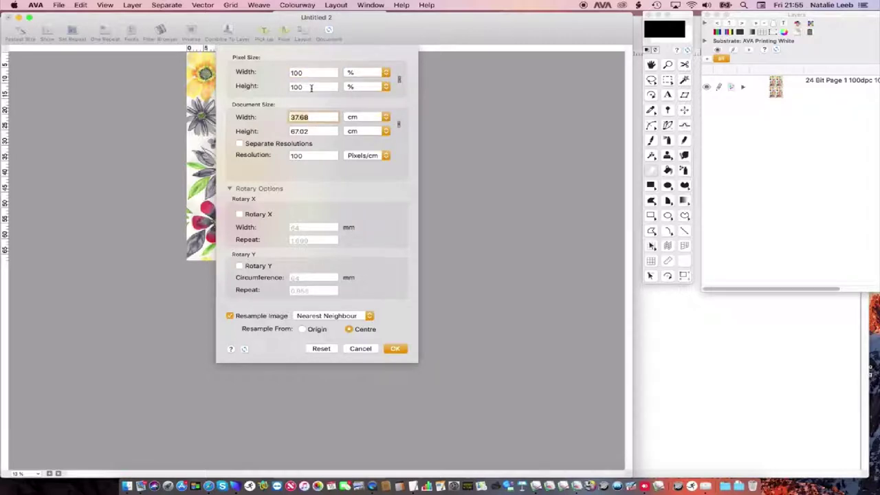
pyautogui.write('32')
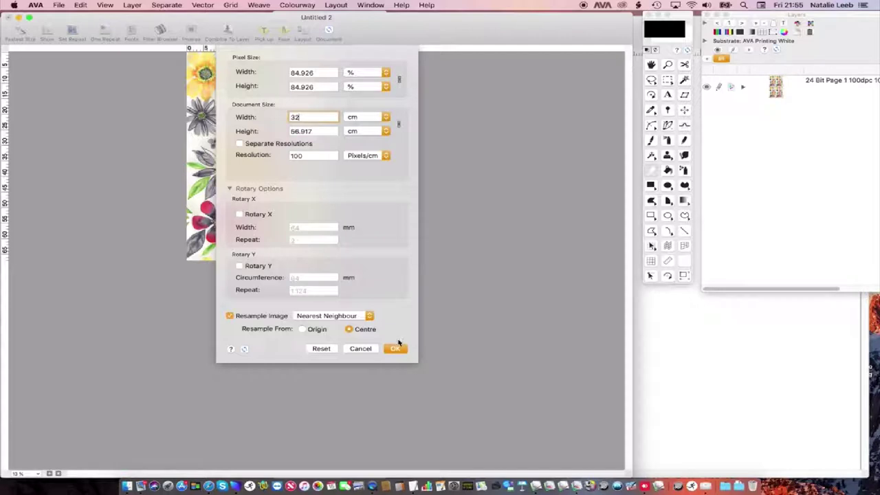
pyautogui.click(396, 349)
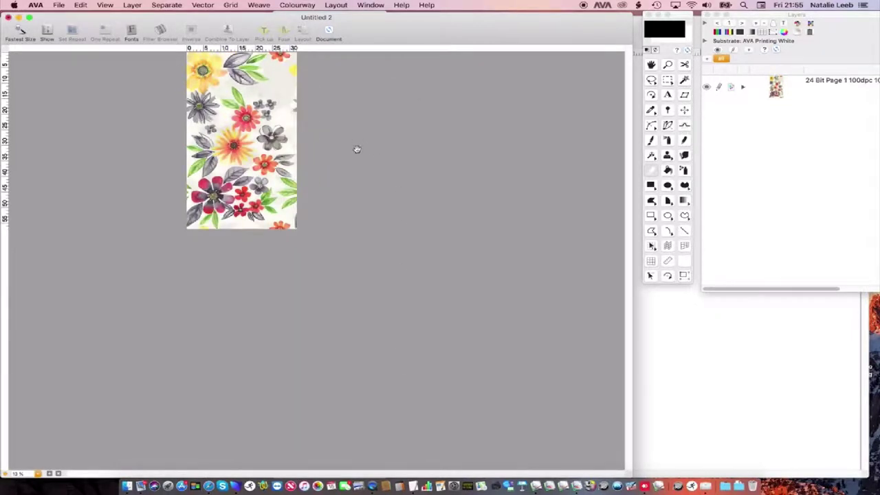
pyautogui.doubleClick(684, 65)
pyautogui.click(277, 106)
pyautogui.write('32')
pyautogui.press('Tab')
pyautogui.write('6')
pyautogui.press('Return')
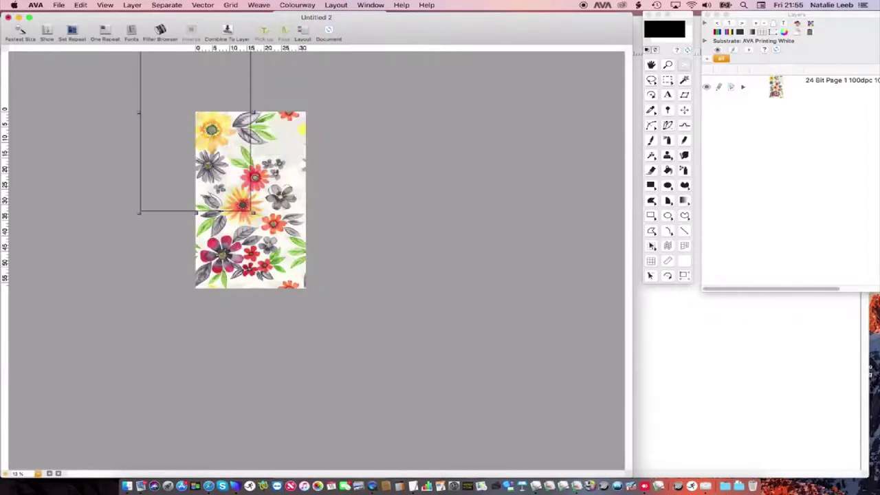
pyautogui.press('Escape')
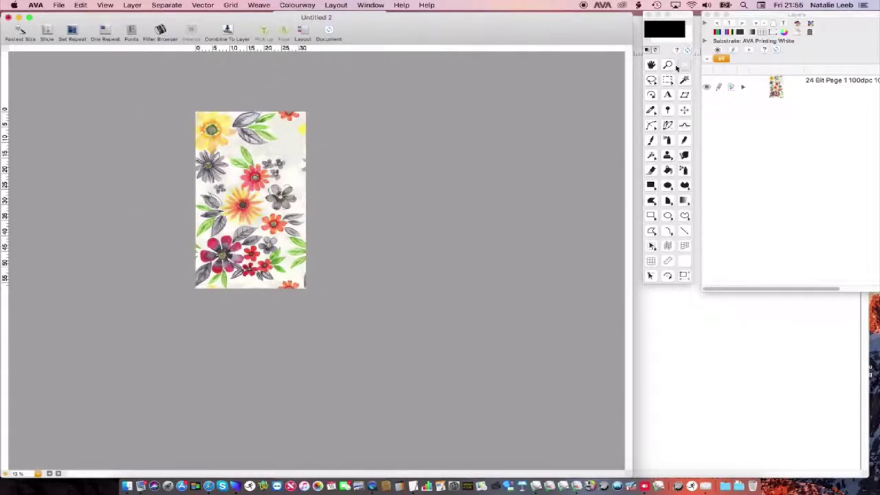
# Crop the document to 32 by 64 cm, extending the canvas below the pattern
pyautogui.click(682, 65)
pyautogui.click(248, 92)
pyautogui.click(284, 105)
pyautogui.write('32')
pyautogui.press('Tab')
pyautogui.press('Return')
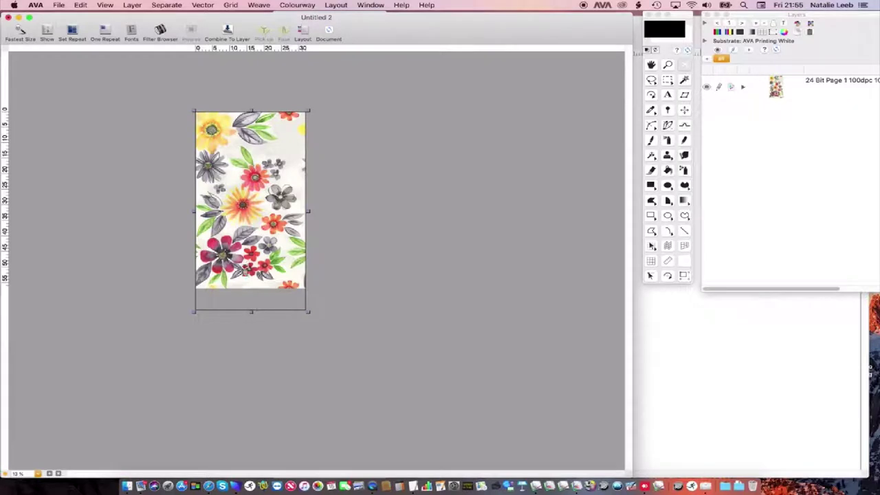
pyautogui.rightClick(244, 266)
pyautogui.click(261, 277)
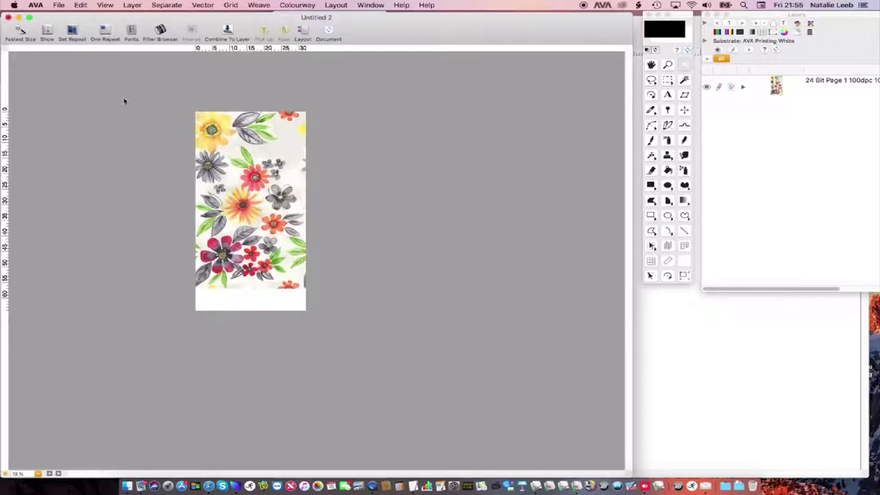
# Turn on snapping to repeats and show the pattern in a 2 by 2 repeat
pyautogui.click(105, 6)
pyautogui.moveTo(121, 168)
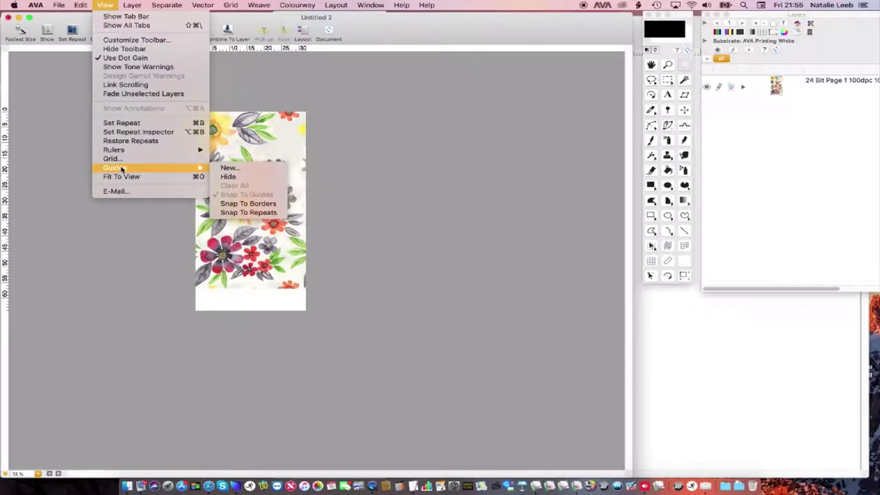
pyautogui.click(262, 213)
pyautogui.press('super+r')
pyautogui.write('2')
pyautogui.press('Tab')
pyautogui.write('2')
pyautogui.press('Return')
pyautogui.press('super+=')
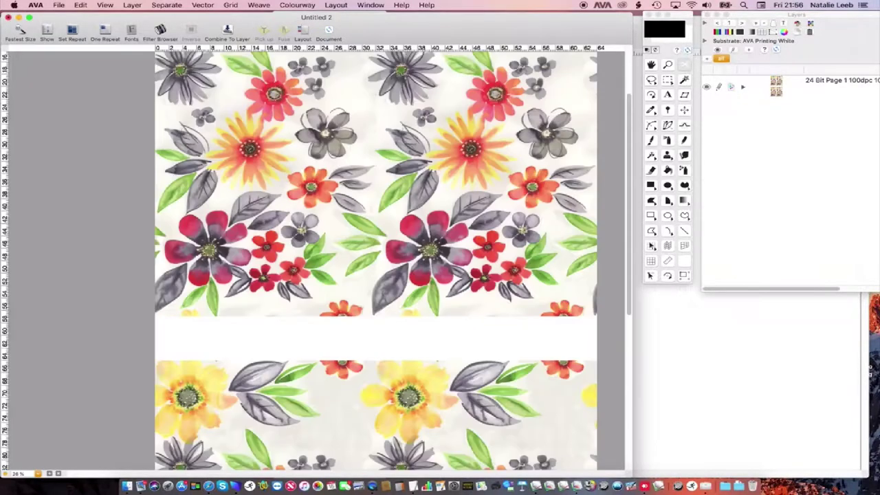
# Lasso the cut-off yellow petals and orange flower above the blank band and move them down to join their lower halves
pyautogui.scroll(-3, 317, 261)
pyautogui.press('l')
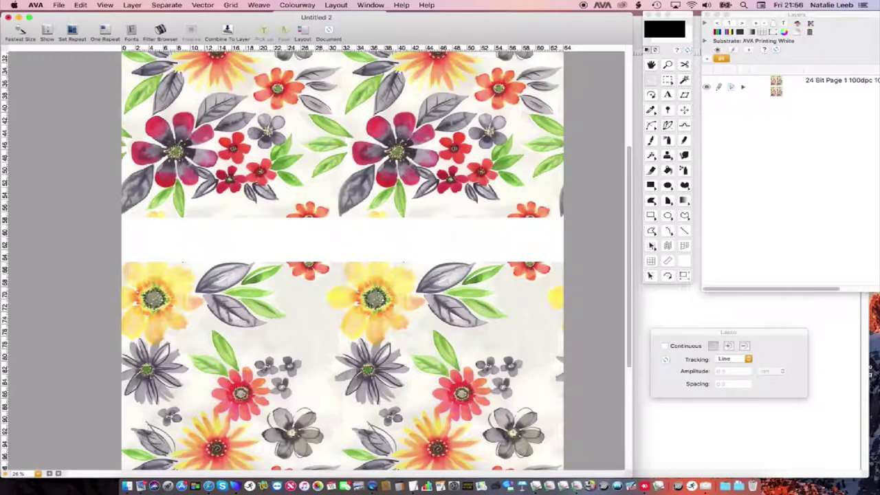
pyautogui.moveTo(120, 215); pyautogui.dragTo(153, 212)
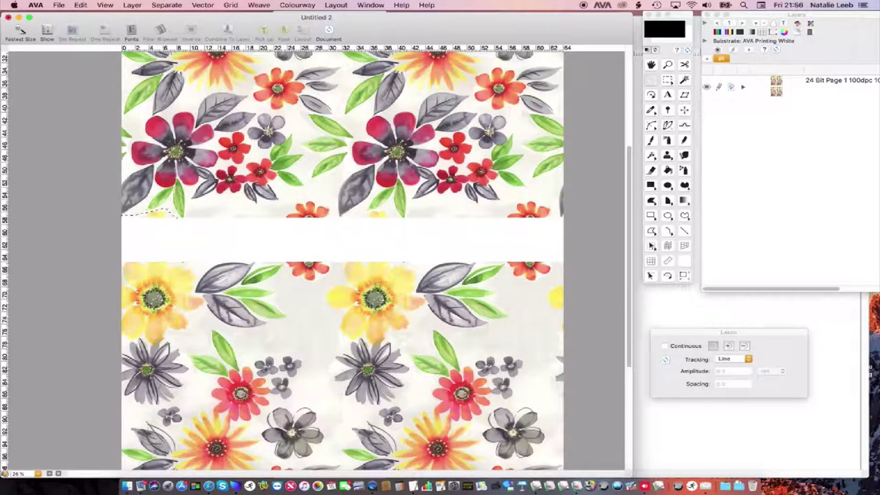
pyautogui.moveTo(214, 206)
pyautogui.mouseDown()
pyautogui.moveTo(323, 199)
pyautogui.moveTo(334, 229)
pyautogui.mouseUp()
pyautogui.moveTo(237, 238); pyautogui.dragTo(122, 218)
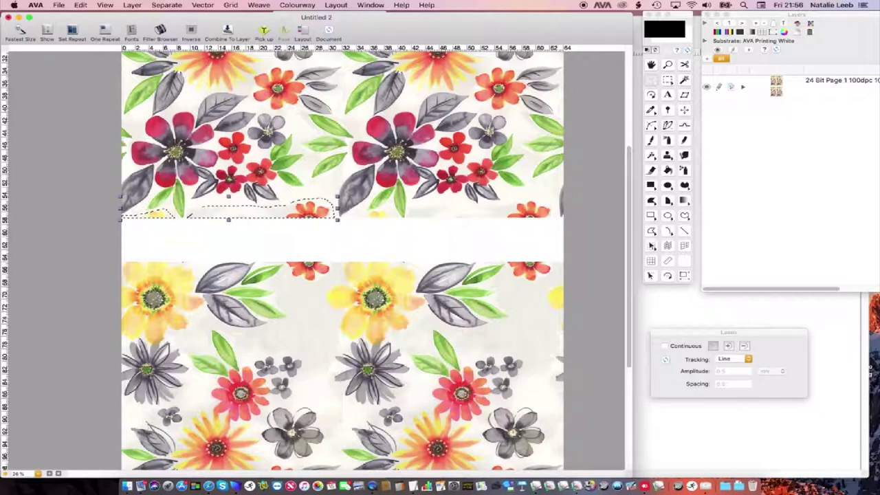
pyautogui.moveTo(220, 210); pyautogui.dragTo(219, 250)
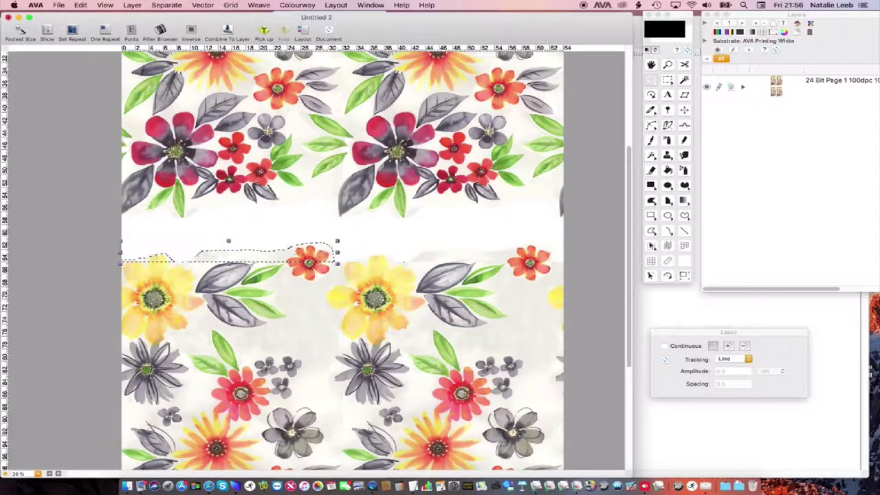
pyautogui.press('super+d')
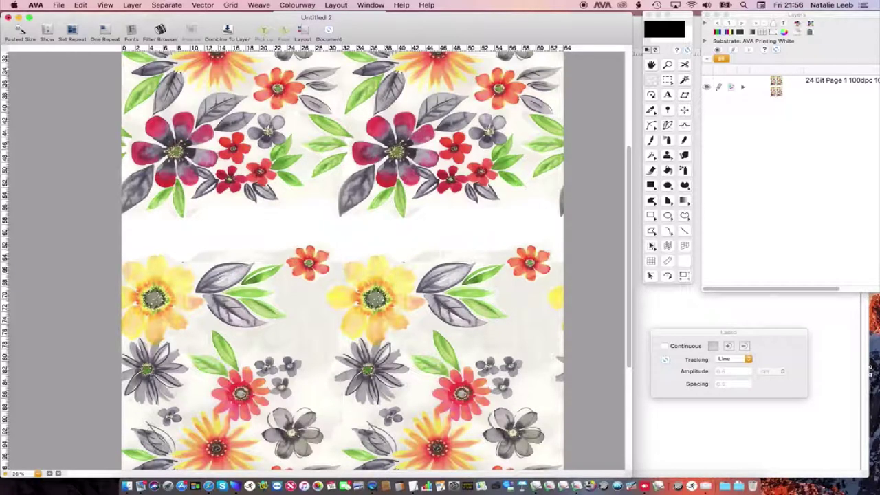
# Turn on the frame around the first repeat
pyautogui.scroll(-2, 316, 261)
pyautogui.hscroll(2, 316, 261)
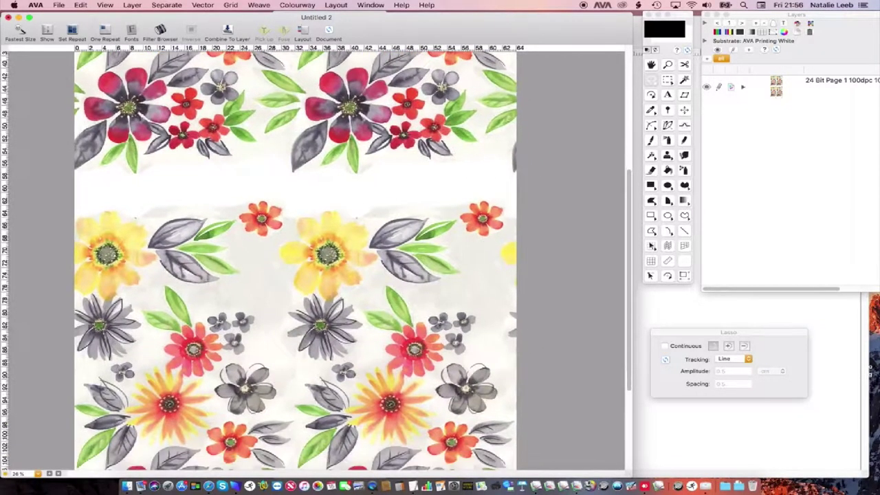
pyautogui.press('super+minus')
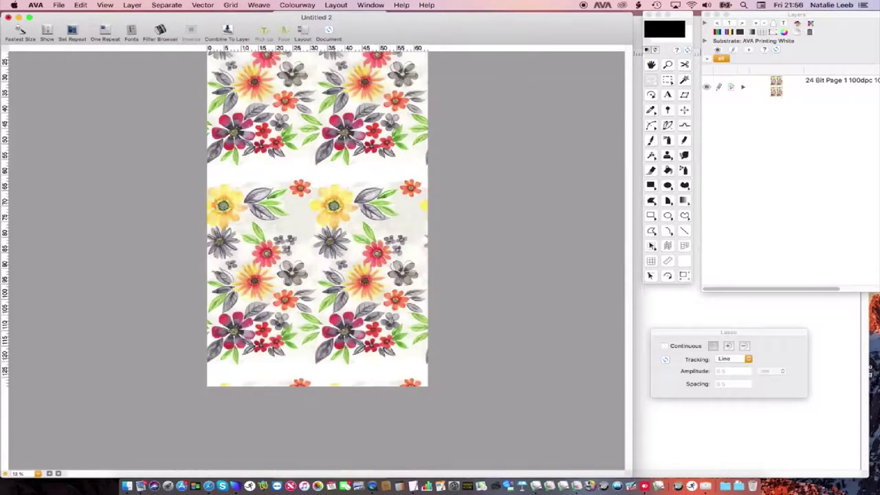
pyautogui.scroll(2, 311, 227)
pyautogui.hscroll(-1, 311, 227)
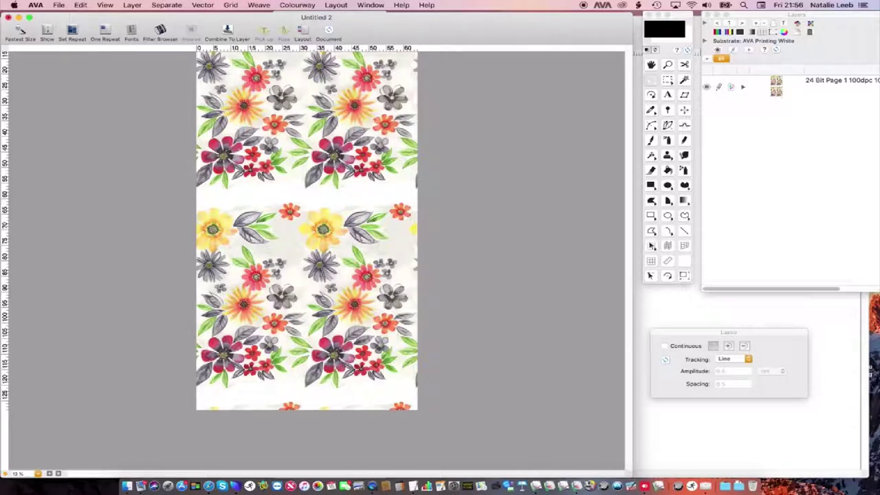
pyautogui.press('super+r')
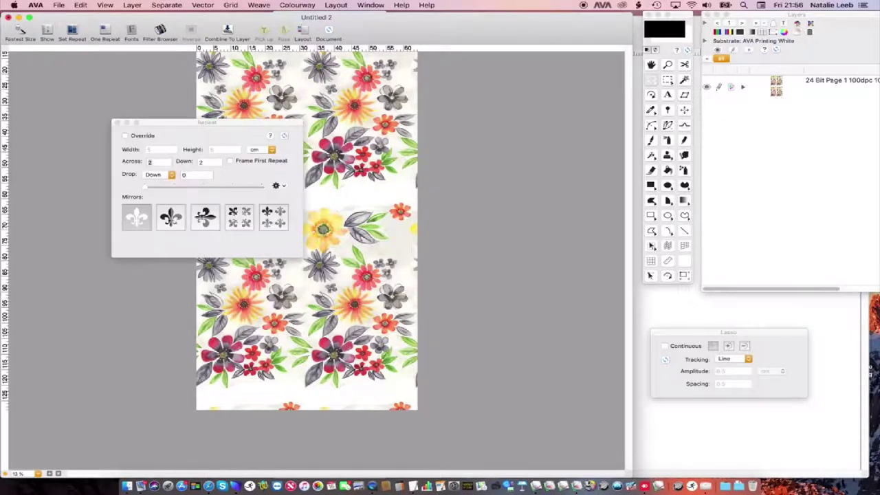
pyautogui.click(230, 161)
pyautogui.click(118, 122)
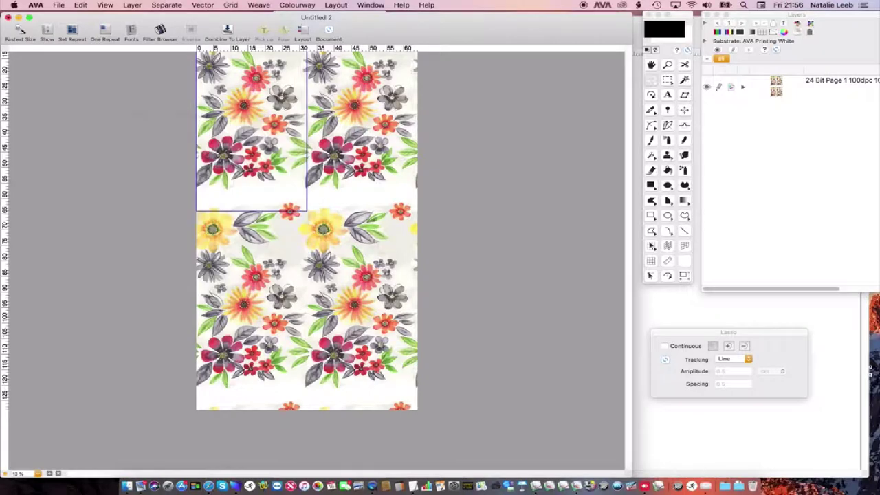
# Lasso the two green leaves below the crimson flower and move them down to just above the yellow flower
pyautogui.press('super+plus')
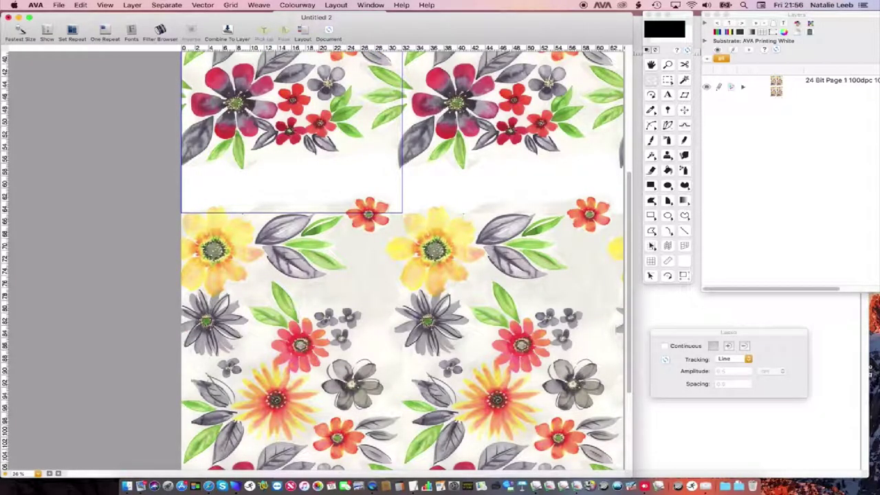
pyautogui.scroll(2, 402, 261)
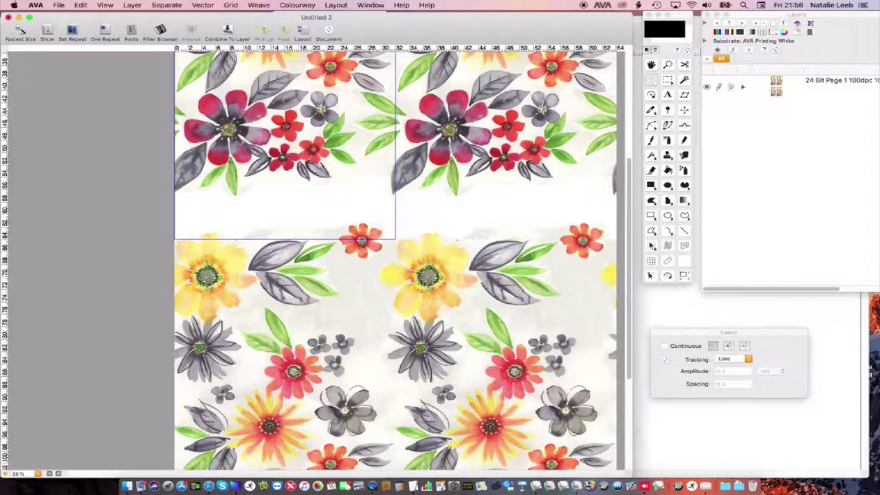
pyautogui.moveTo(244, 199)
pyautogui.mouseDown()
pyautogui.moveTo(208, 171)
pyautogui.moveTo(189, 194)
pyautogui.moveTo(202, 208)
pyautogui.moveTo(242, 205)
pyautogui.mouseUp()
pyautogui.press('super+k')
pyautogui.moveTo(227, 169); pyautogui.dragTo(231, 220)
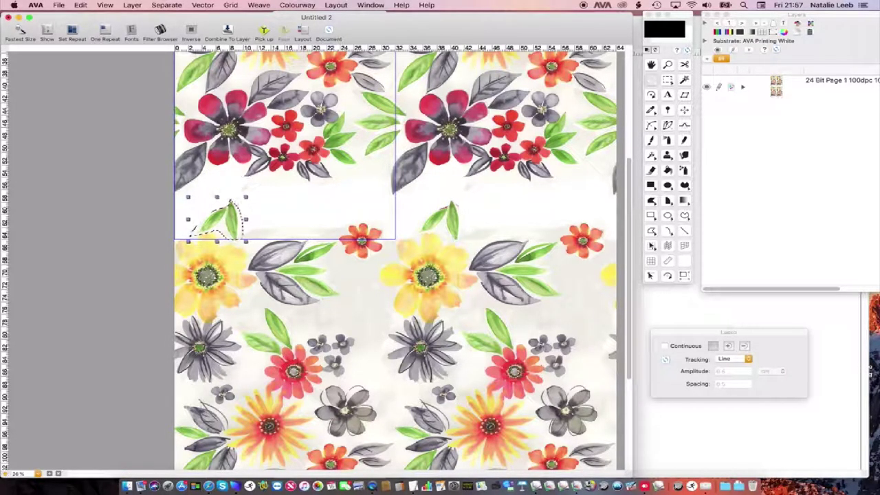
pyautogui.press('super+d')
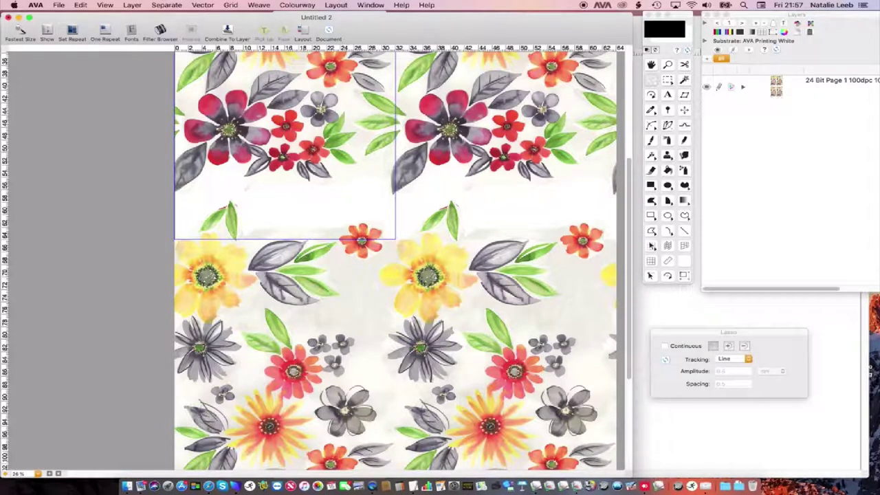
# Copy the cluster of three small grey flowers onto its own layer and place it in the blank band below the small red flowers
pyautogui.moveTo(349, 322); pyautogui.dragTo(321, 362)
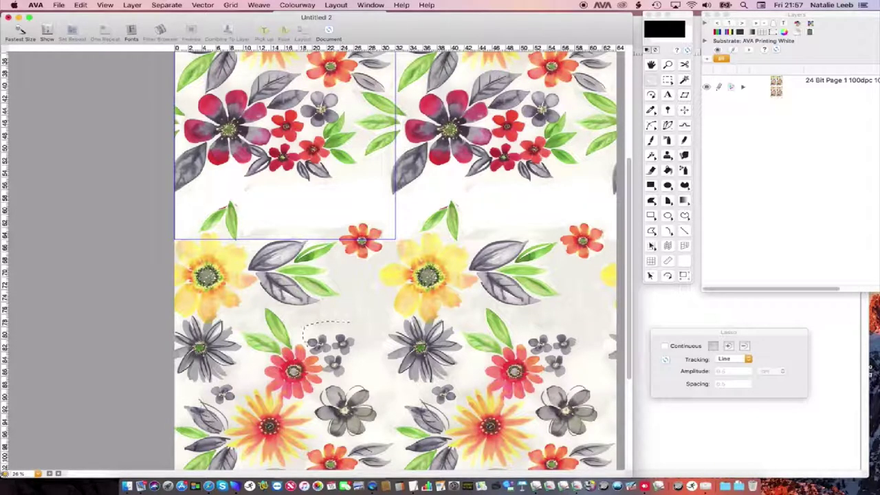
pyautogui.moveTo(350, 321)
pyautogui.mouseDown()
pyautogui.moveTo(323, 384)
pyautogui.moveTo(304, 357)
pyautogui.moveTo(324, 247)
pyautogui.moveTo(293, 201)
pyautogui.moveTo(286, 207)
pyautogui.mouseUp()
pyautogui.click(264, 32)
pyautogui.moveTo(319, 239); pyautogui.dragTo(309, 229)
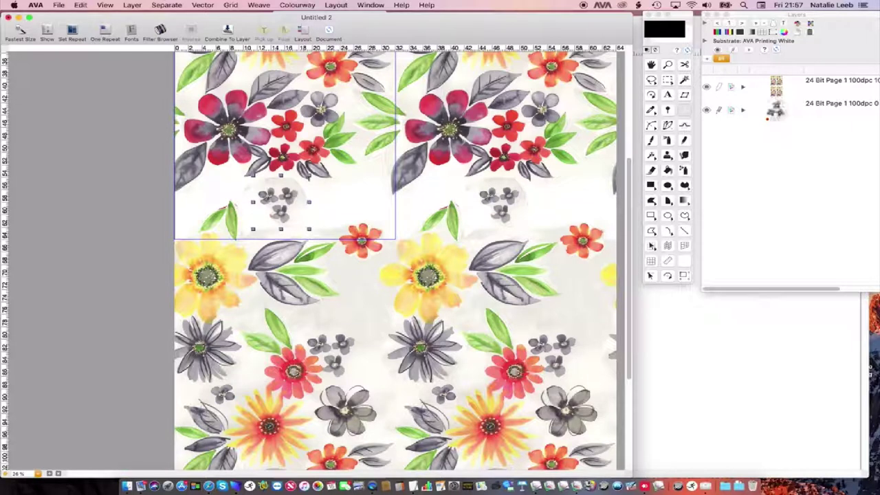
# Flip the copied grey flower cluster vertically, nudge it into place and fuse it into the pattern layer
pyautogui.press('super+shift+v')
pyautogui.moveTo(281, 202); pyautogui.dragTo(284, 205)
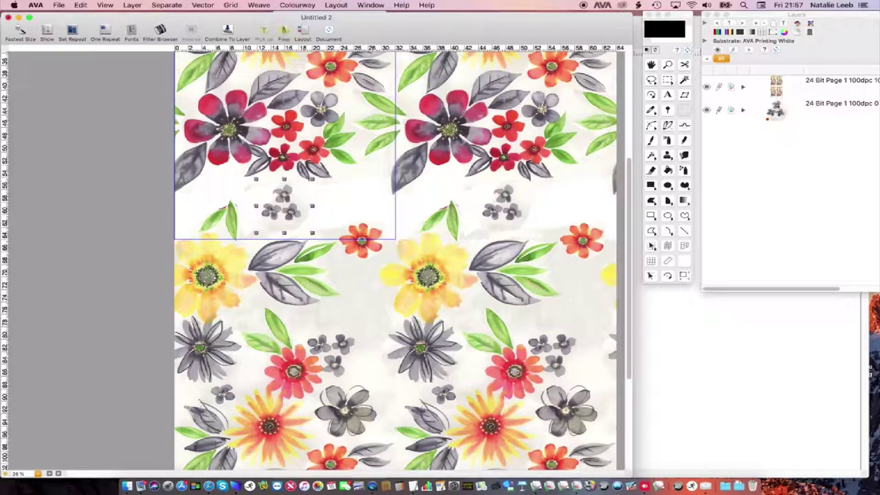
pyautogui.click(284, 31)
# Turn off the frame around the first repeat and reduce the document to one repeat
pyautogui.press('super+r')
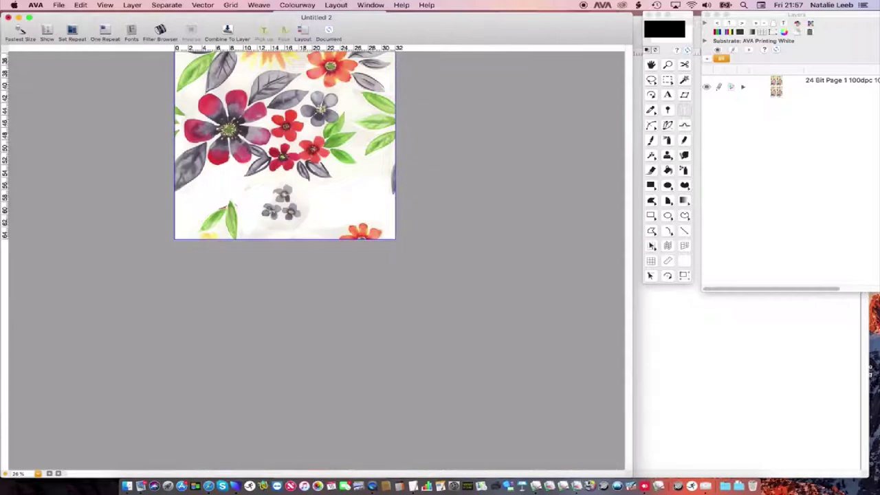
pyautogui.scroll(5, 286, 219)
pyautogui.scroll(1, 285, 220)
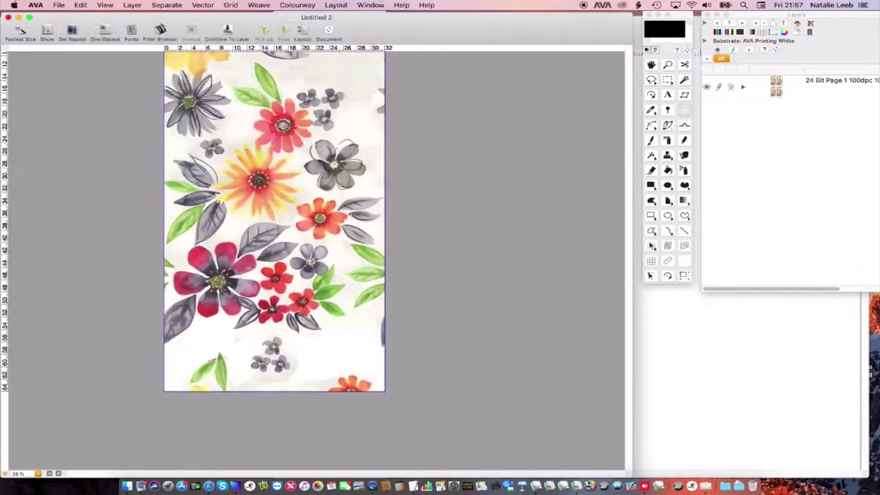
pyautogui.press('super+r')
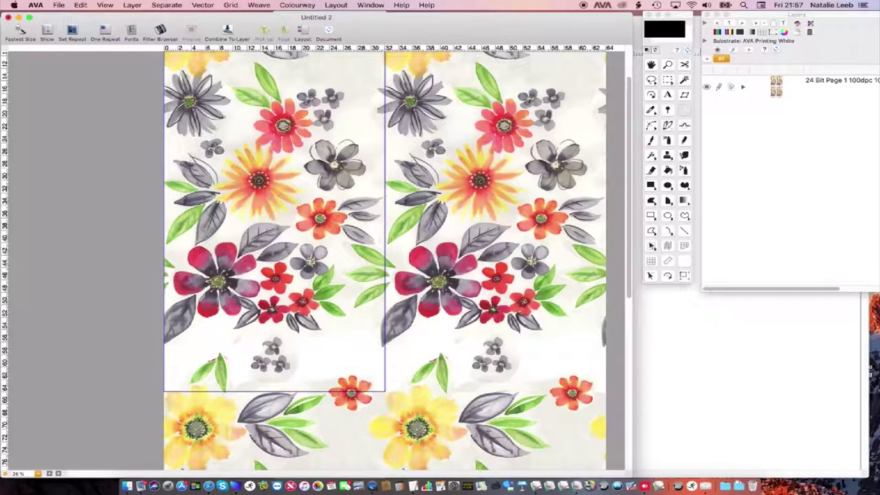
pyautogui.press('super+shift+r')
pyautogui.click(231, 161)
pyautogui.click(117, 123)
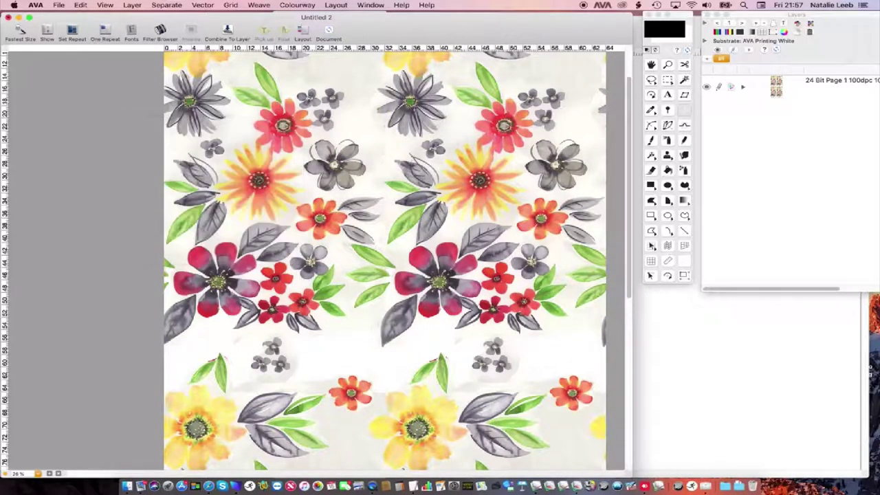
pyautogui.press('super+r')
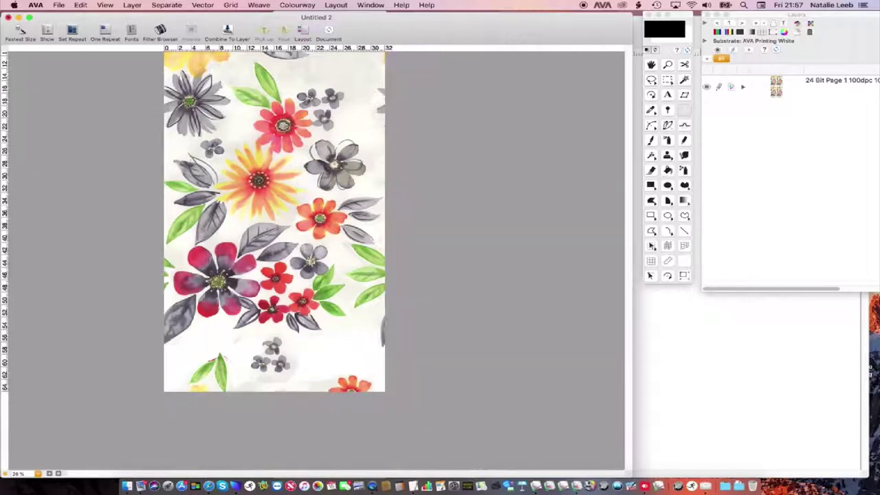
# Check the document size settings and put the pattern into repeat two across and one down
pyautogui.press('super+alt+i')
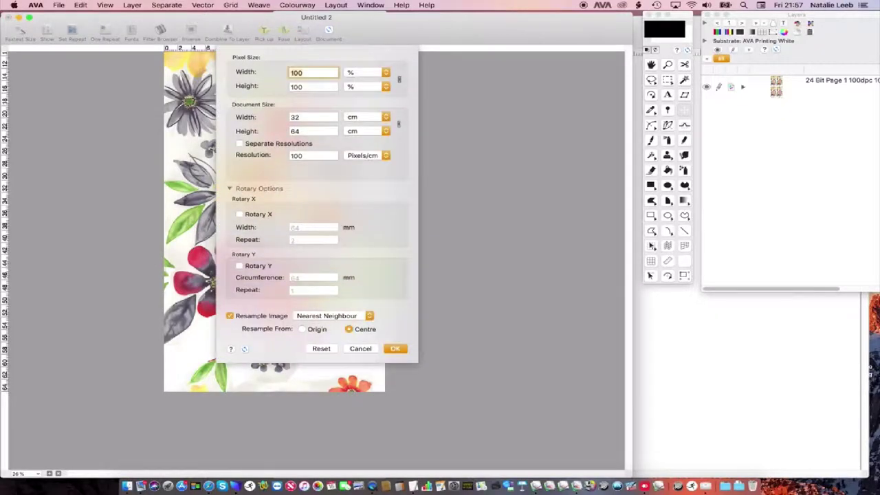
pyautogui.press('Escape')
pyautogui.press('super+alt+r')
pyautogui.write('2')
pyautogui.press('Return')
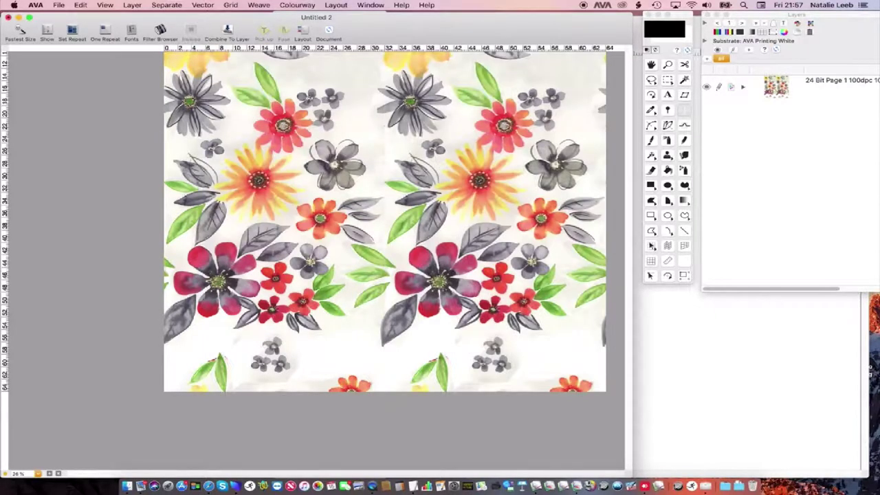
# Select the whole design of two side-by-side repeats
pyautogui.scroll(5, 359, 241)
pyautogui.hscroll(6, 358, 241)
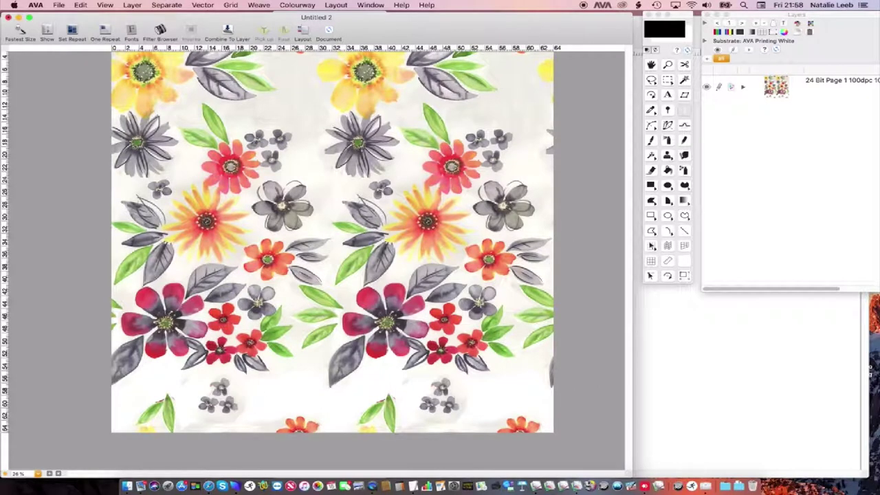
pyautogui.press('super+a')
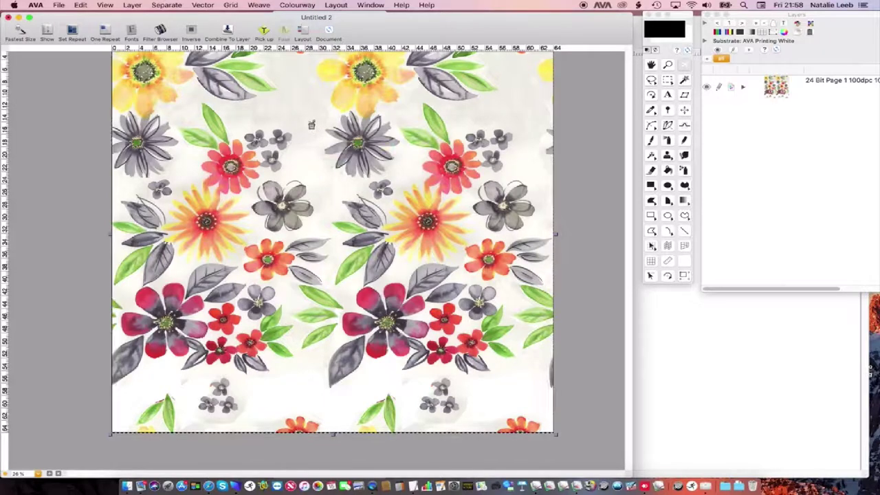
pyautogui.rightClick(317, 123)
pyautogui.click(327, 172)
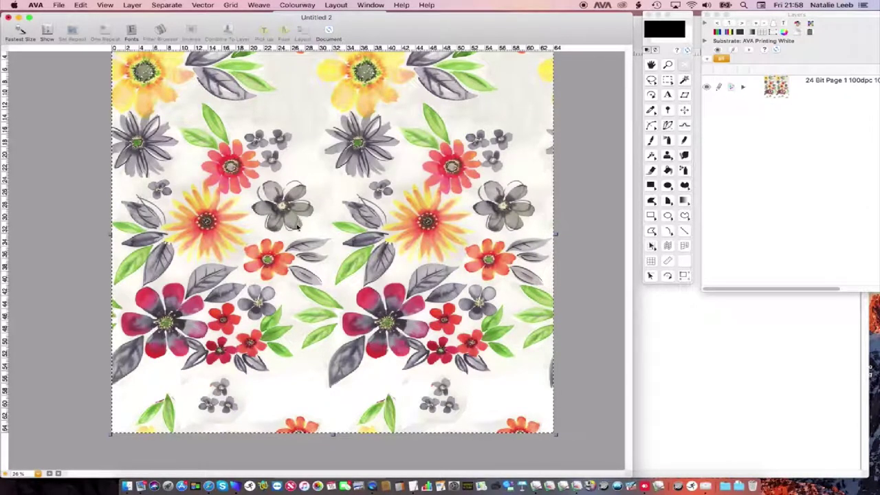
pyautogui.press('super+r')
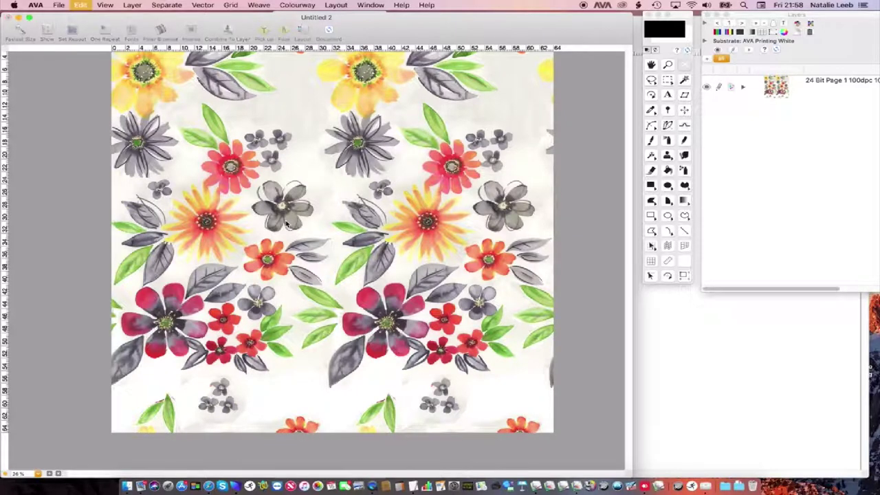